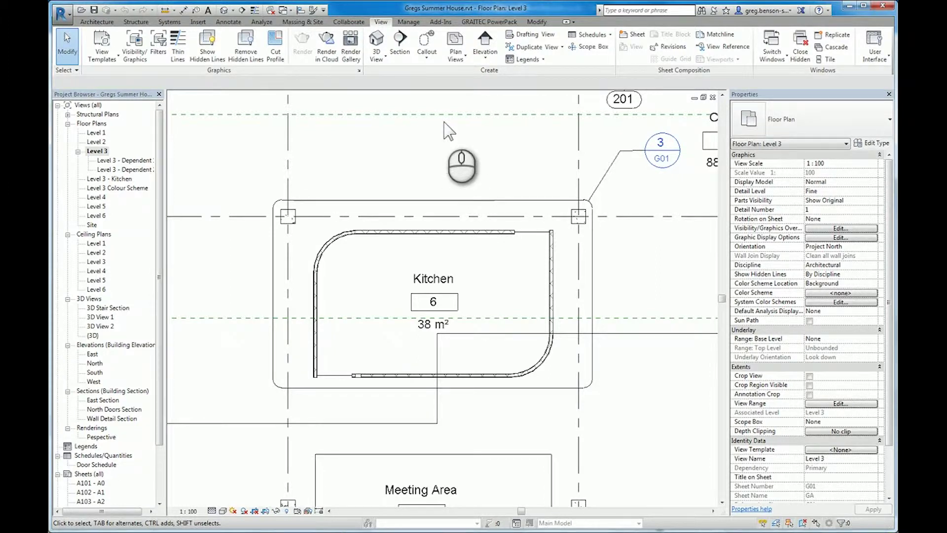
# Duplicate the 3 mm corner radius callout tag type under the name "Callout Head w square corners"
pyautogui.click(409, 23)
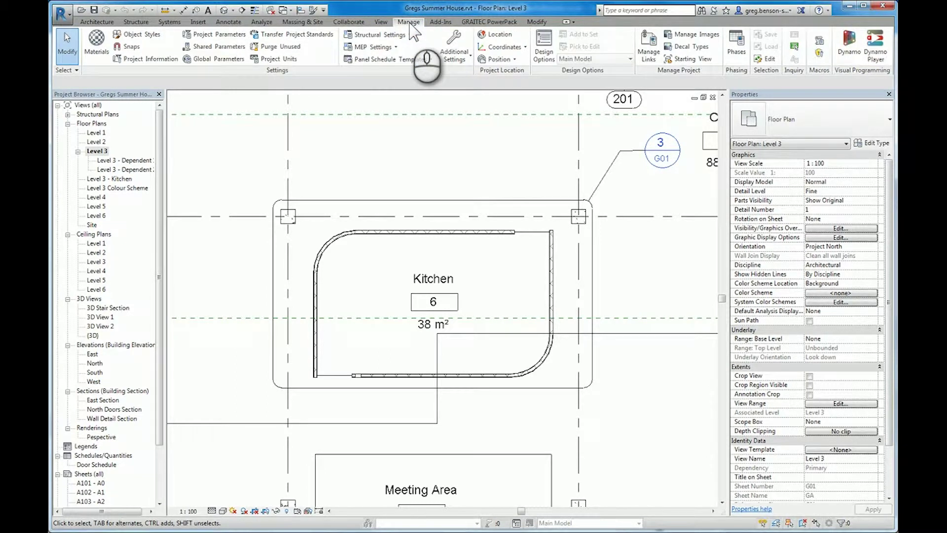
pyautogui.click(456, 61)
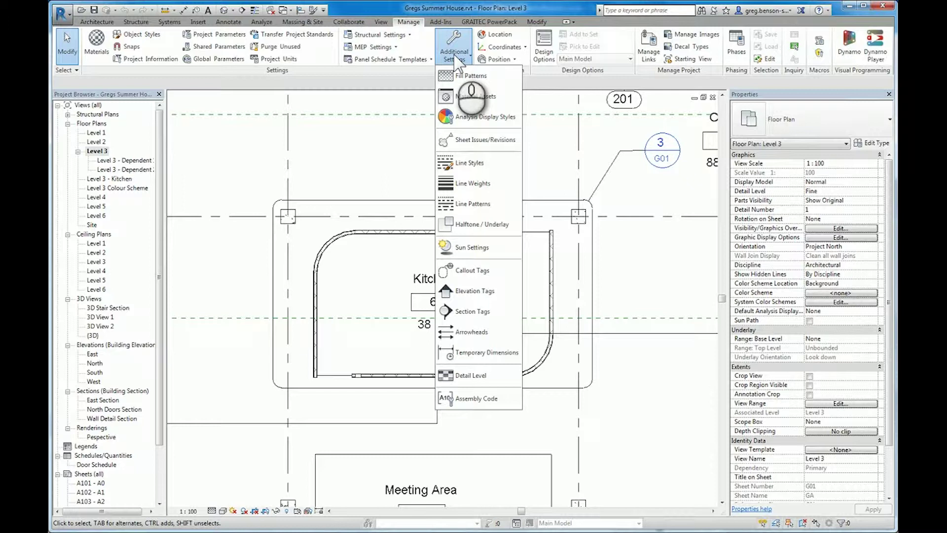
pyautogui.click(472, 272)
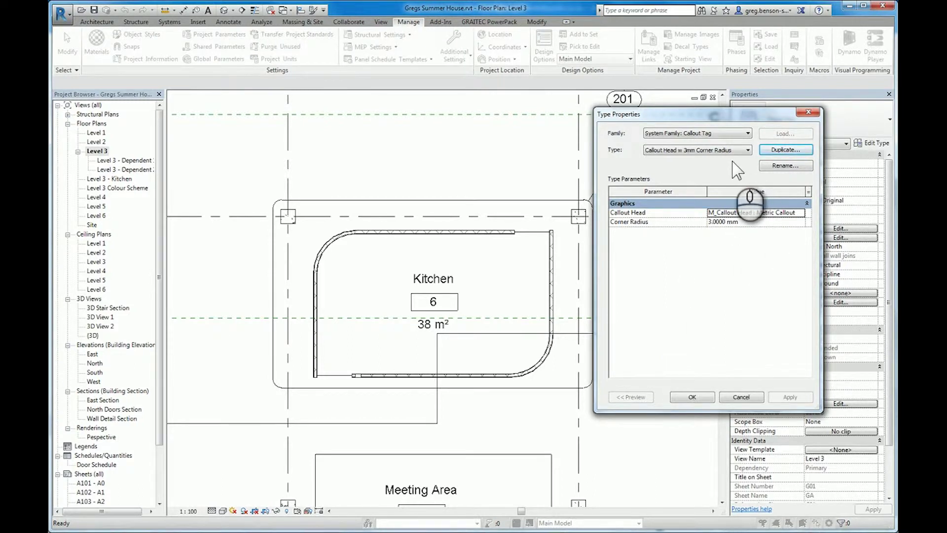
pyautogui.click(782, 150)
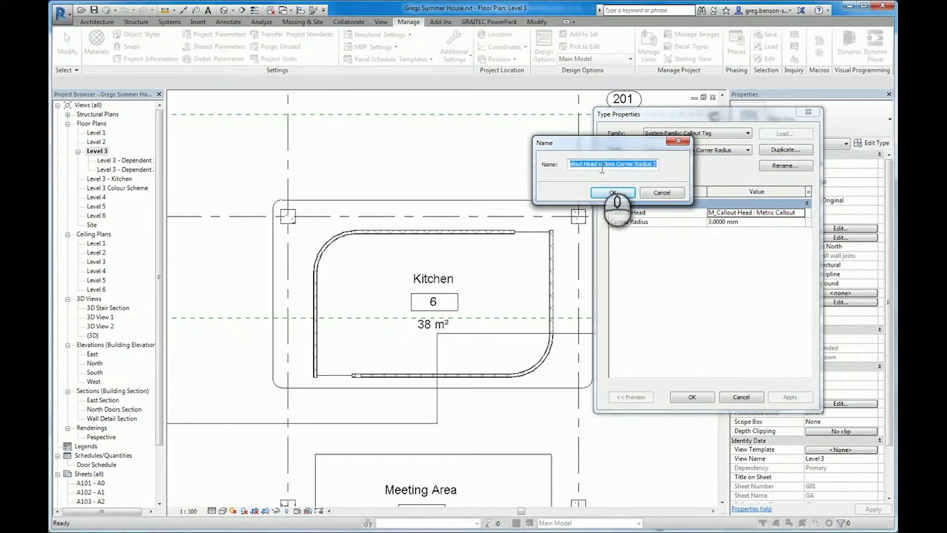
pyautogui.moveTo(608, 169); pyautogui.dragTo(680, 173)
pyautogui.press('Delete')
pyautogui.press('BackSpace')
pyautogui.write('square corners')
pyautogui.click(612, 193)
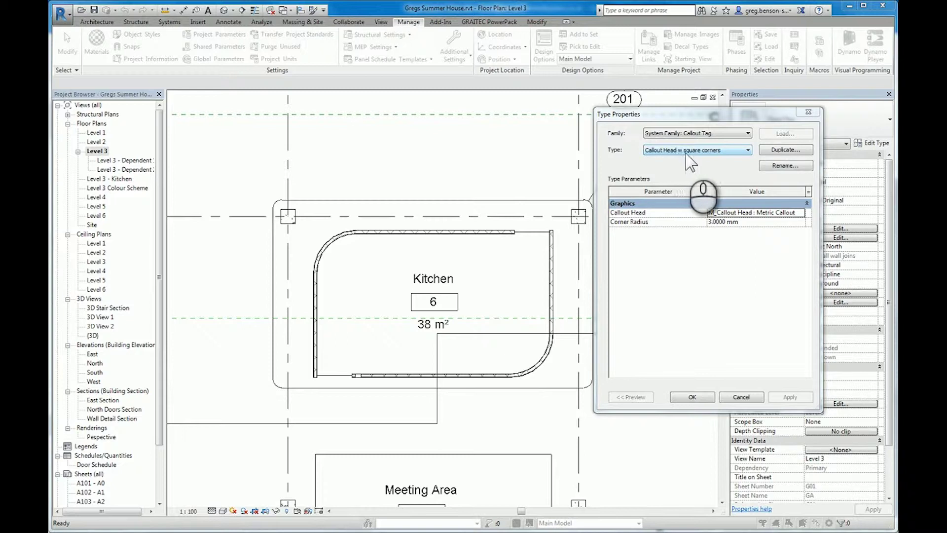
# Set the corner radius of the square-corners callout tag type to 0 mm and accept the type properties
pyautogui.click(709, 222)
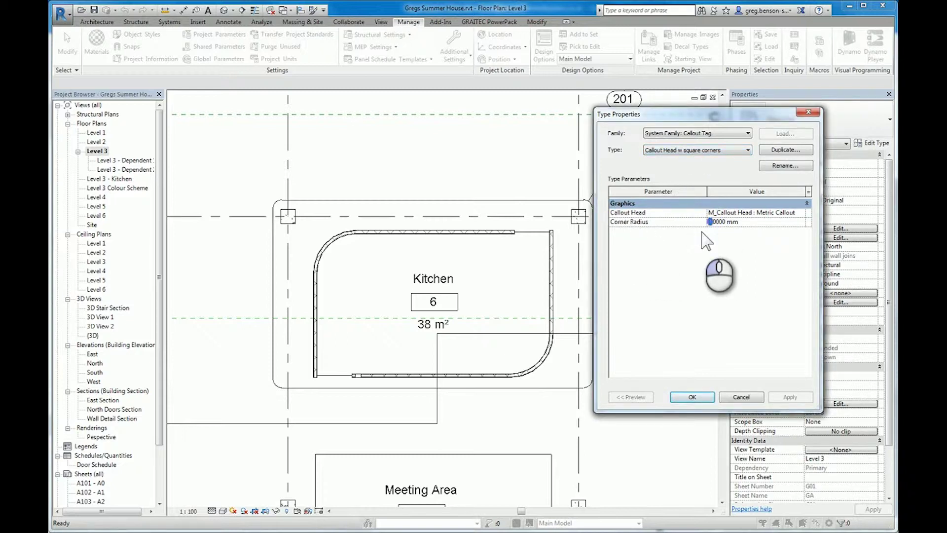
pyautogui.press('Delete')
pyautogui.write('0.')
pyautogui.click(692, 292)
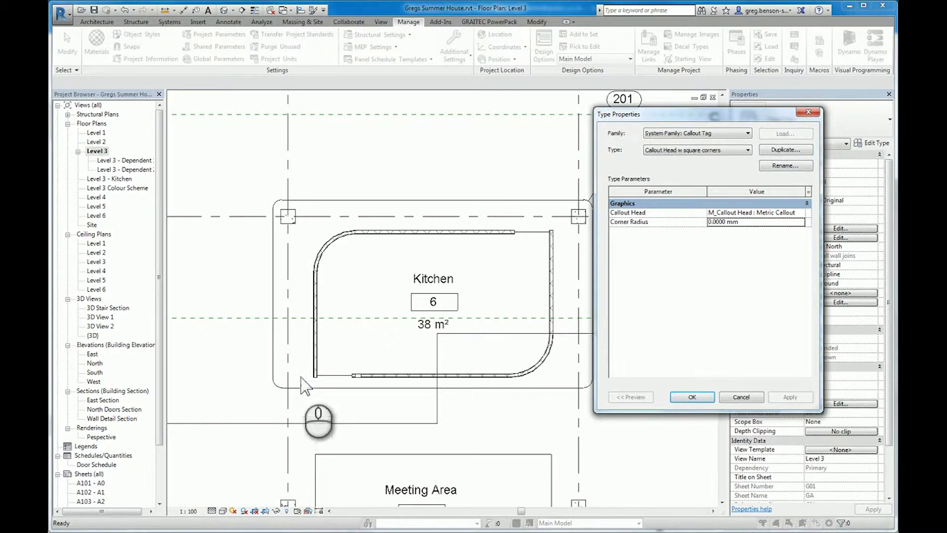
pyautogui.click(692, 398)
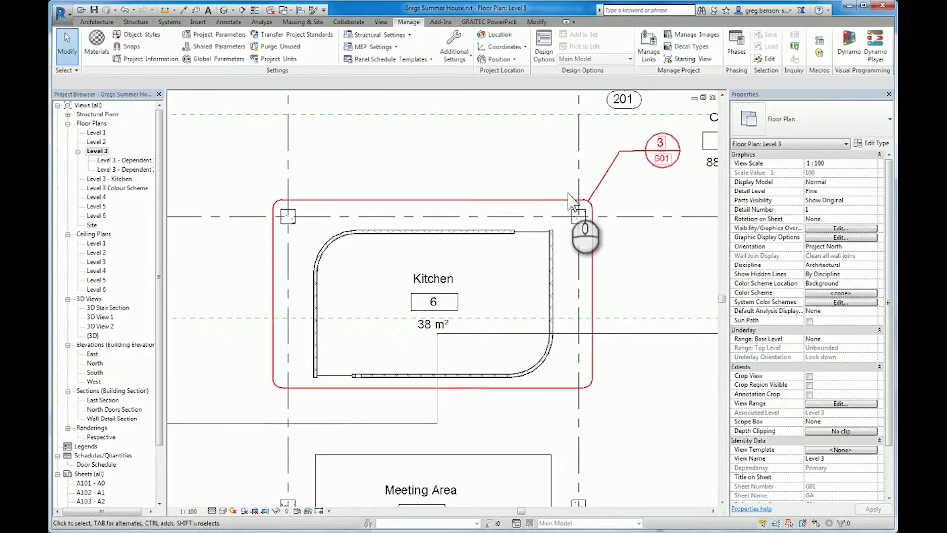
# Assign the "Callout Head w square corners" callout tag to the Floor Plan view type used by the Kitchen callout
pyautogui.click(538, 200)
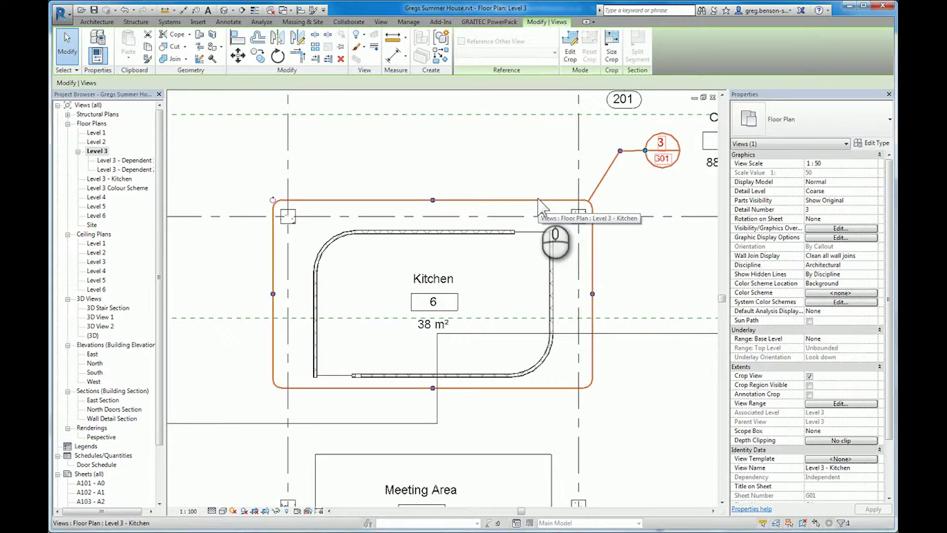
pyautogui.press('Escape')
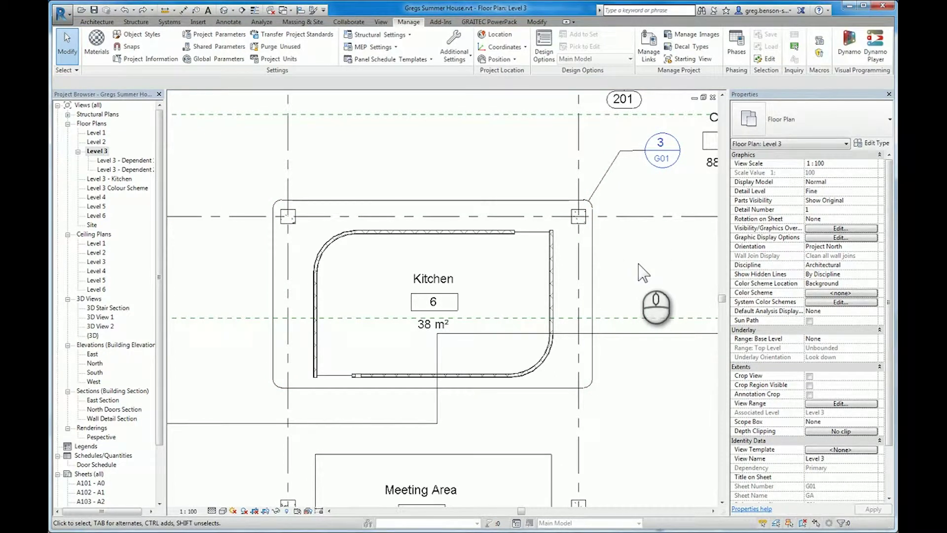
pyautogui.click(533, 200)
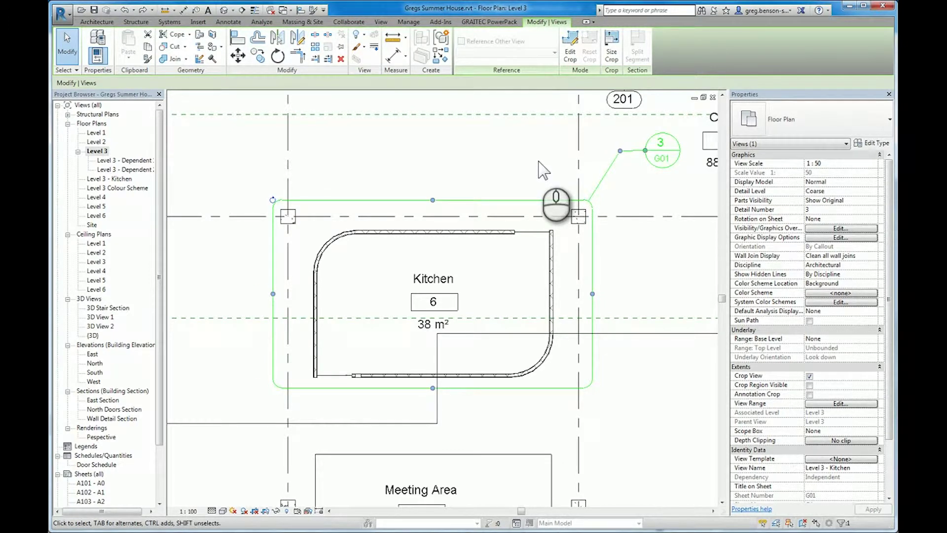
pyautogui.click(876, 143)
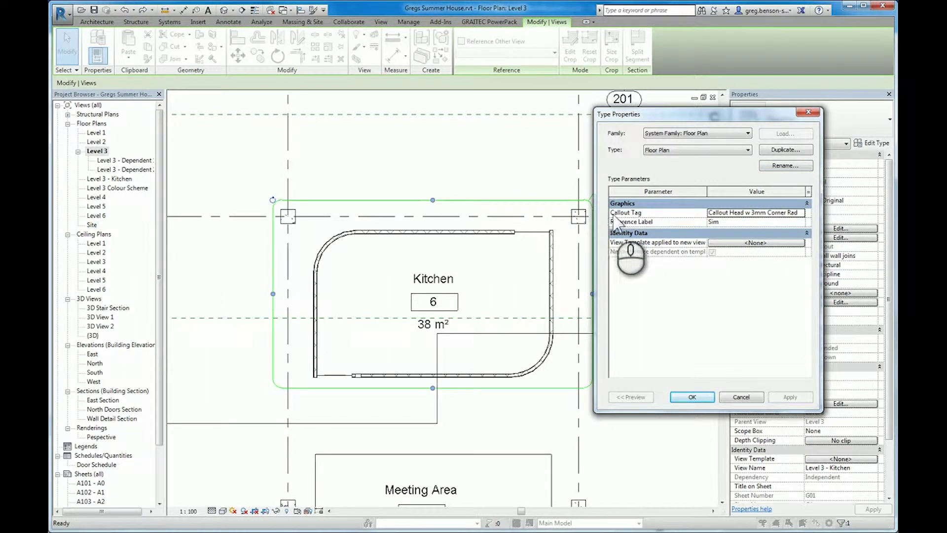
pyautogui.click(760, 213)
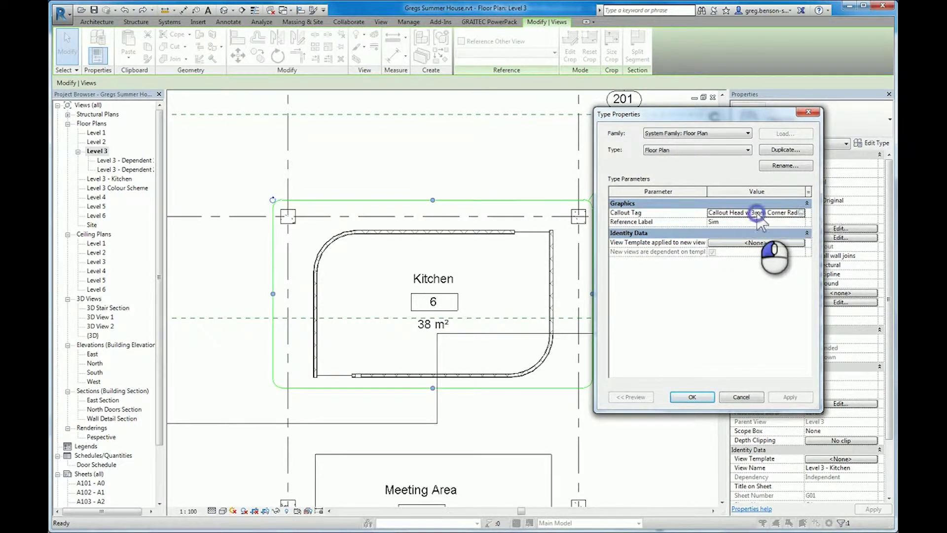
pyautogui.click(800, 213)
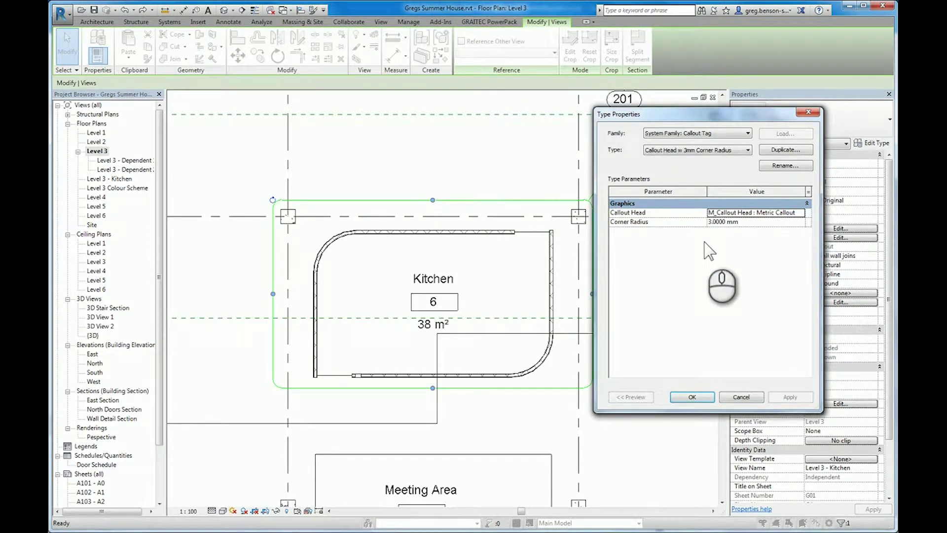
pyautogui.click(729, 150)
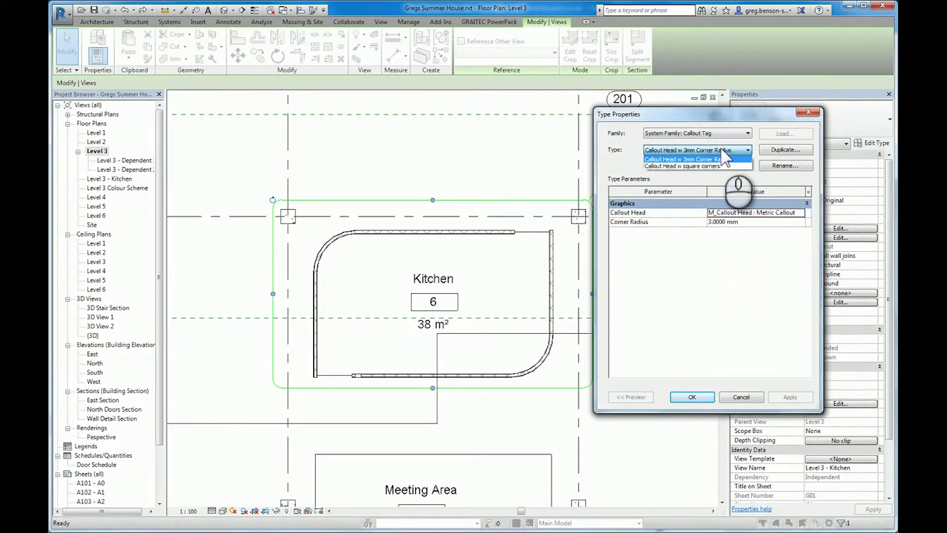
pyautogui.click(688, 168)
pyautogui.click(692, 398)
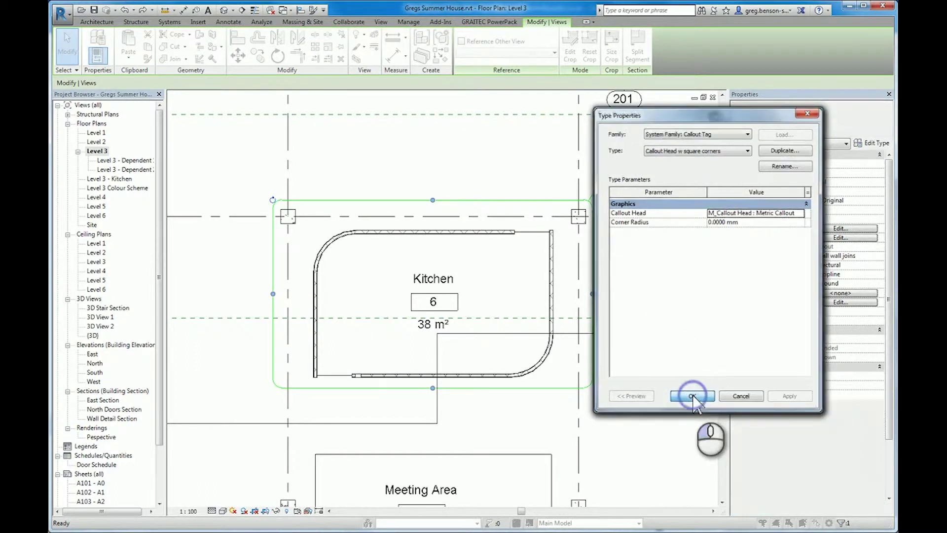
pyautogui.click(692, 397)
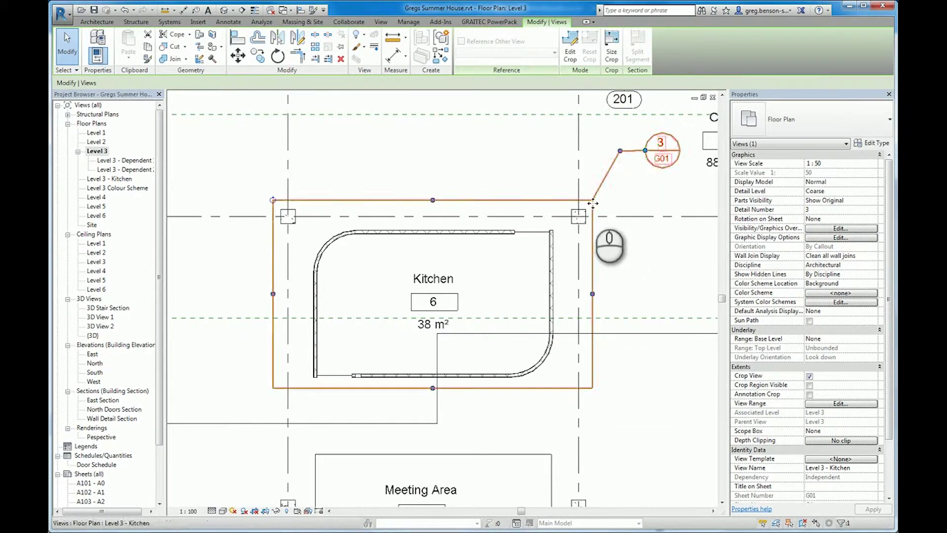
pyautogui.click(627, 206)
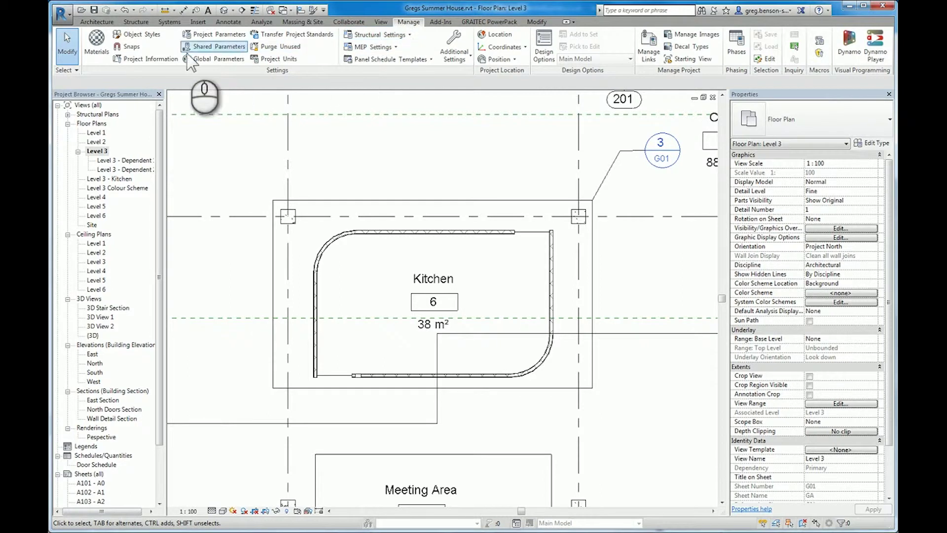
# In the annotation object styles, set the Callout Boundary projection line weight to 6 and apply it
pyautogui.click(129, 37)
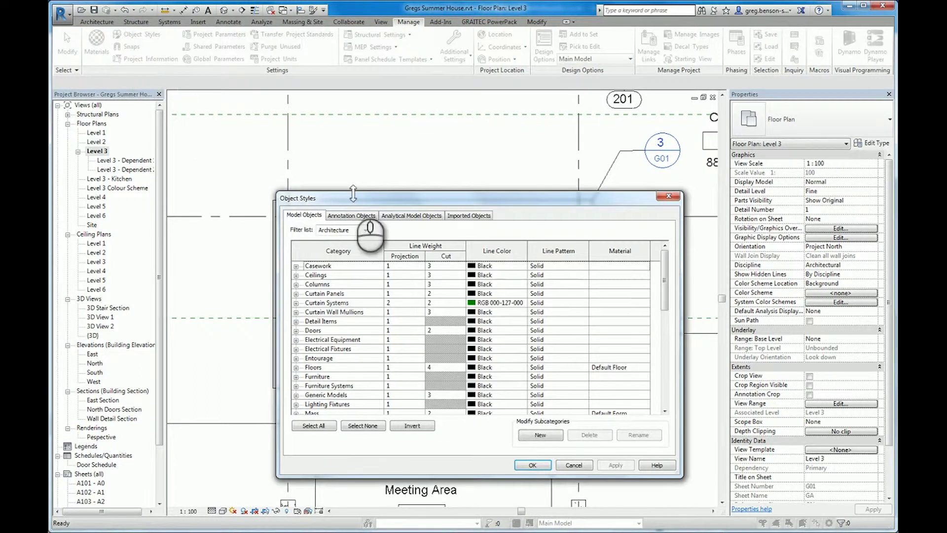
pyautogui.moveTo(352, 193); pyautogui.dragTo(425, 110)
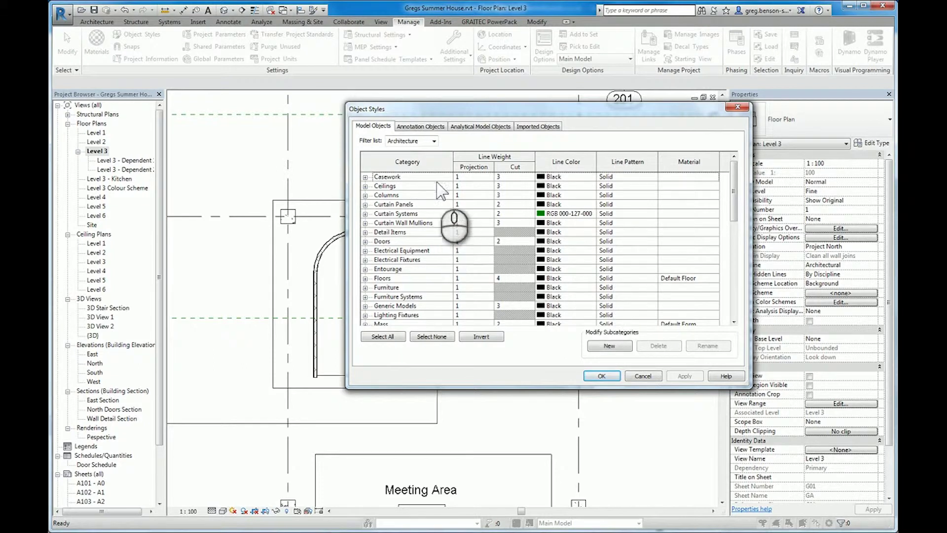
pyautogui.moveTo(450, 113); pyautogui.dragTo(772, 123)
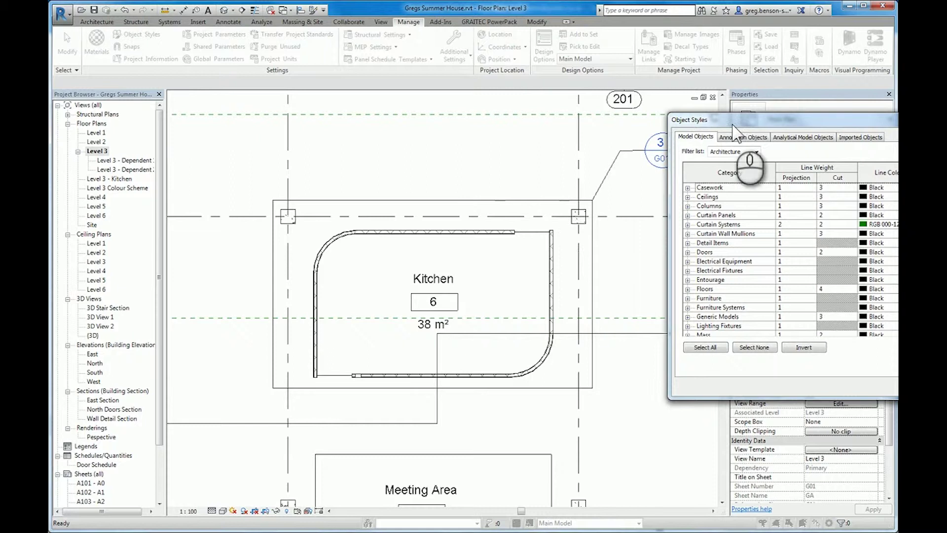
pyautogui.moveTo(719, 118); pyautogui.dragTo(448, 122)
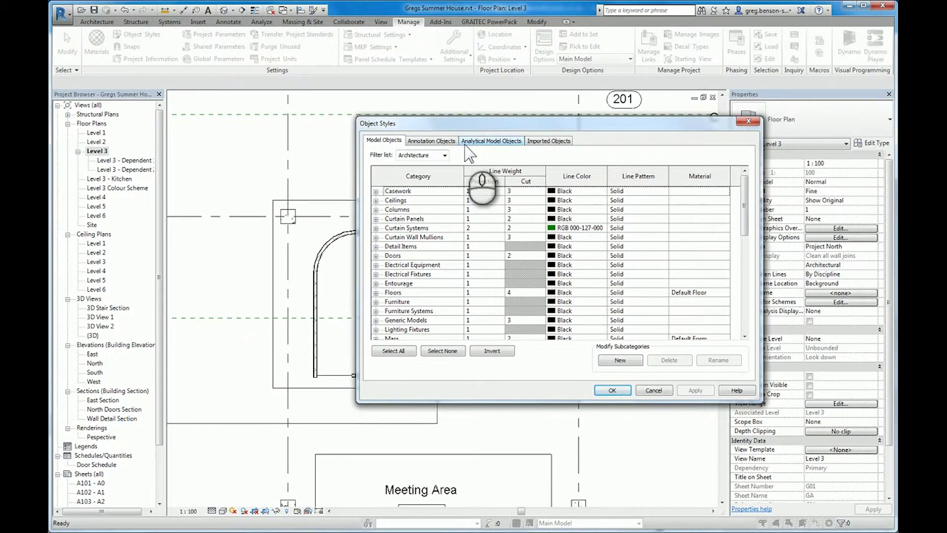
pyautogui.click(424, 141)
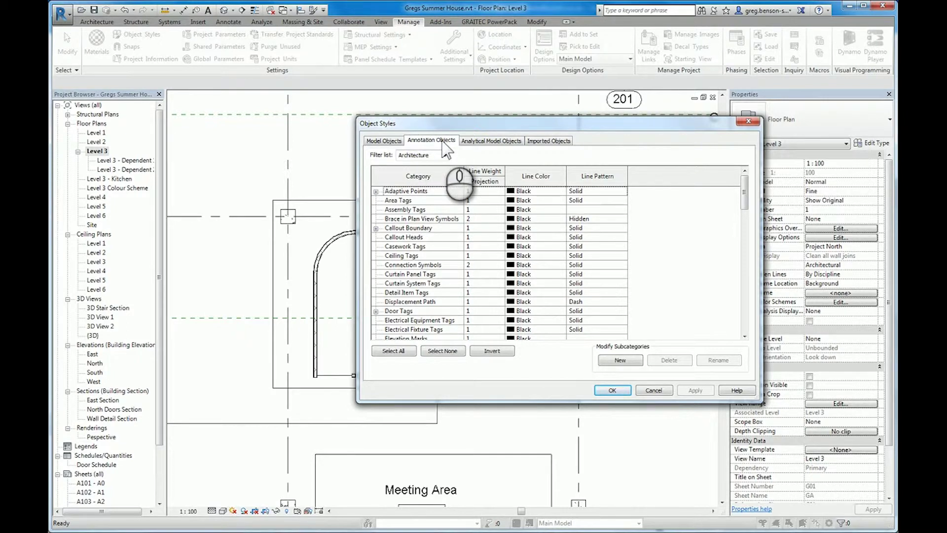
pyautogui.click(376, 228)
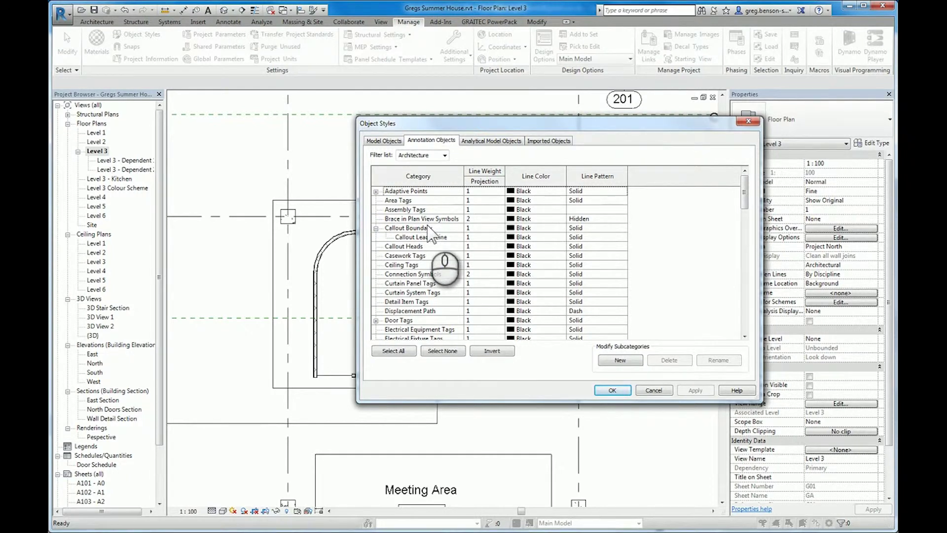
pyautogui.click(483, 227)
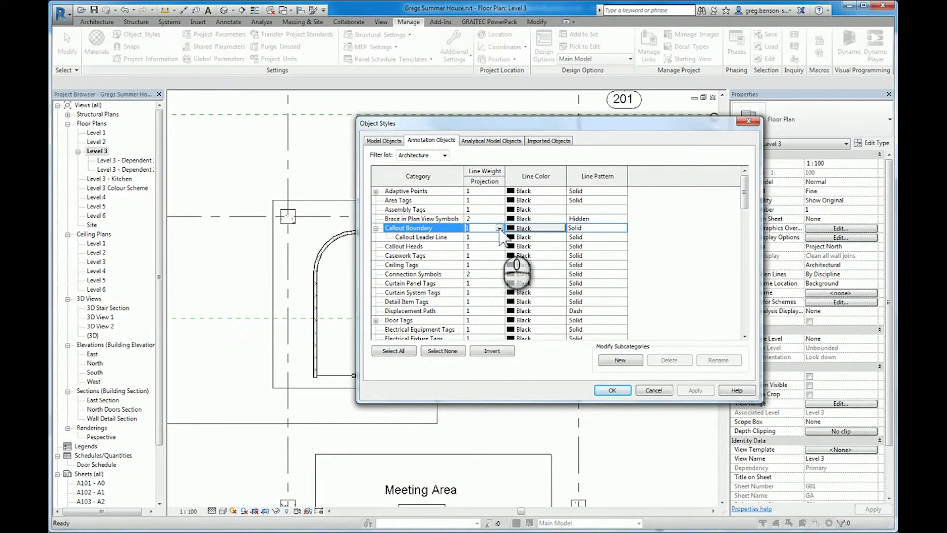
pyautogui.click(500, 228)
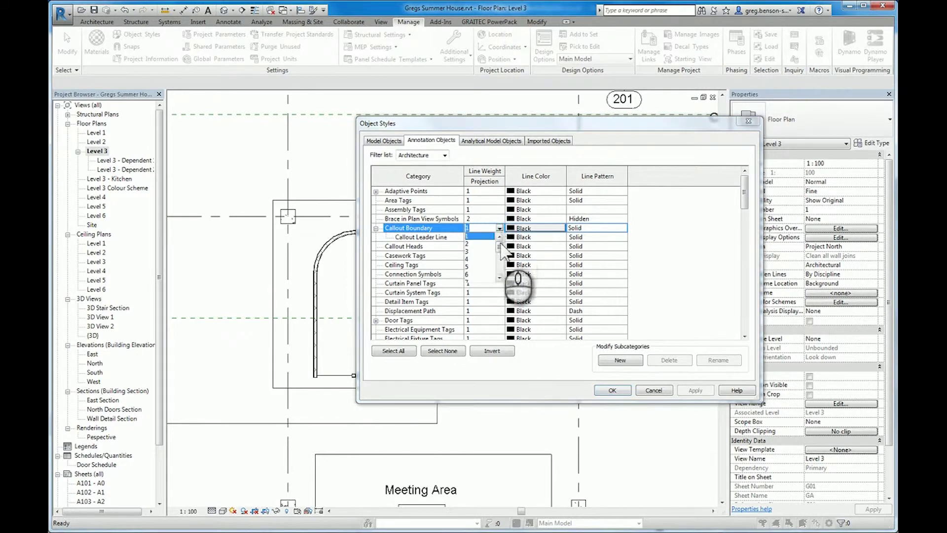
pyautogui.click(471, 274)
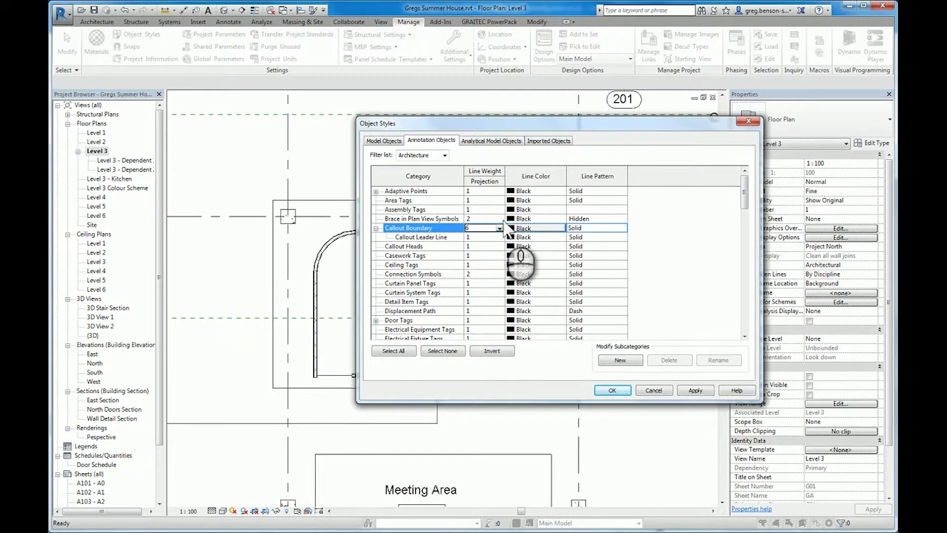
pyautogui.click(696, 392)
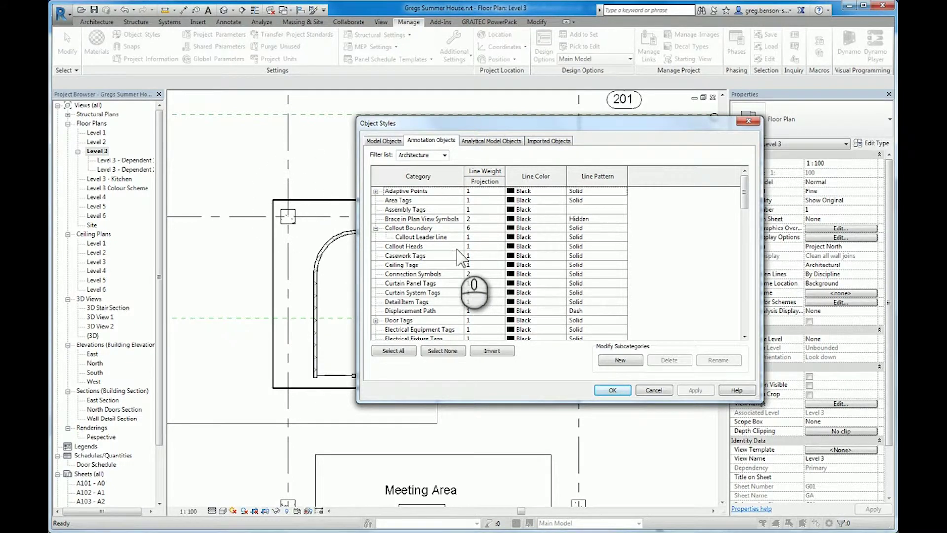
# Set the Callout Boundary line color to green, RGB 000-128-000
pyautogui.click(513, 228)
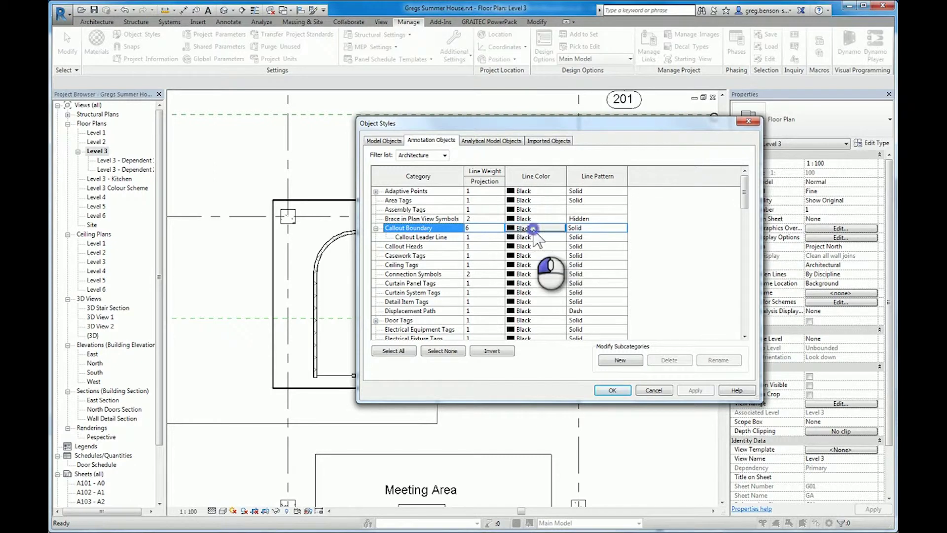
pyautogui.click(532, 228)
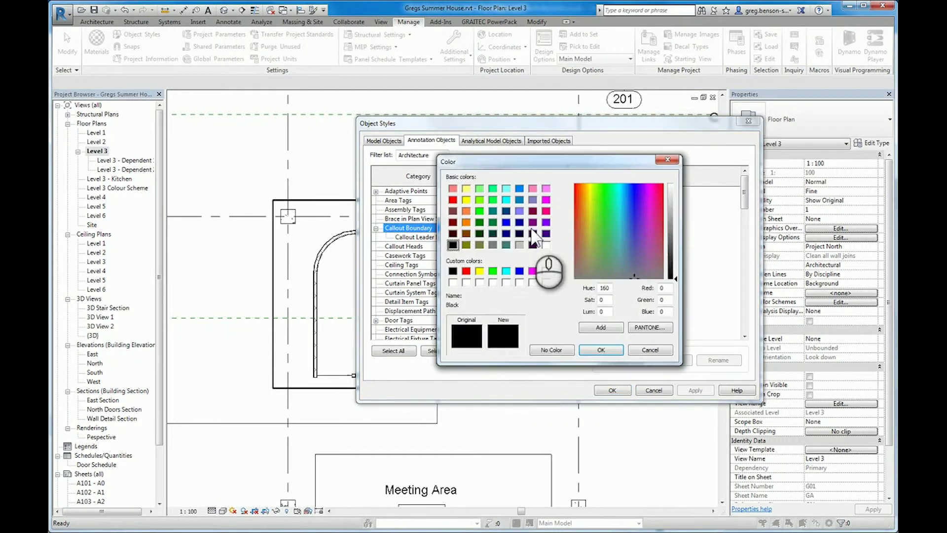
pyautogui.click(479, 223)
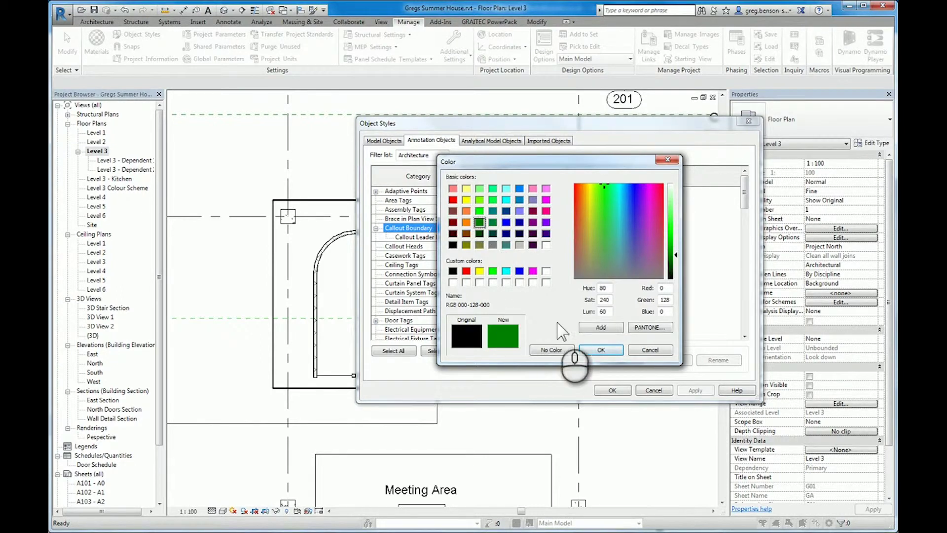
pyautogui.click(600, 350)
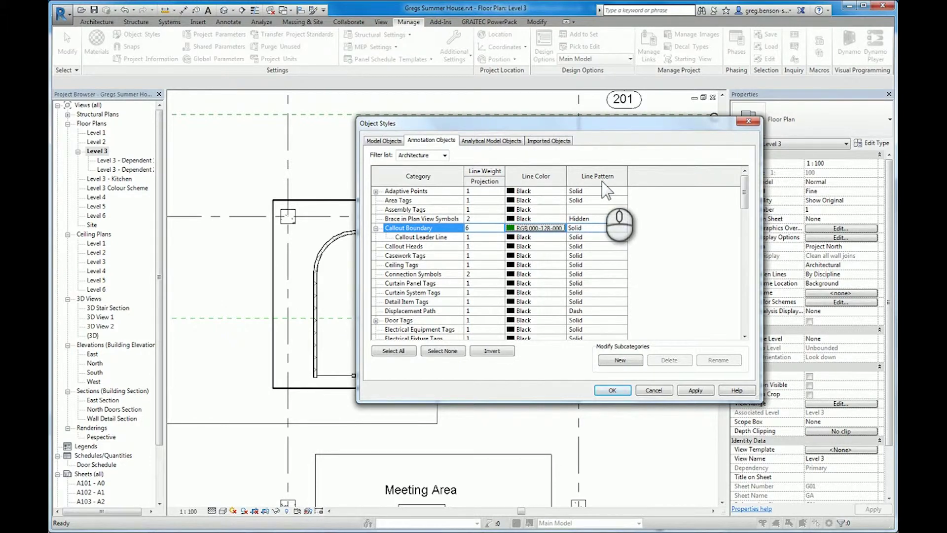
# Set the Callout Boundary line pattern to Dash and apply the change to the drawing
pyautogui.click(587, 228)
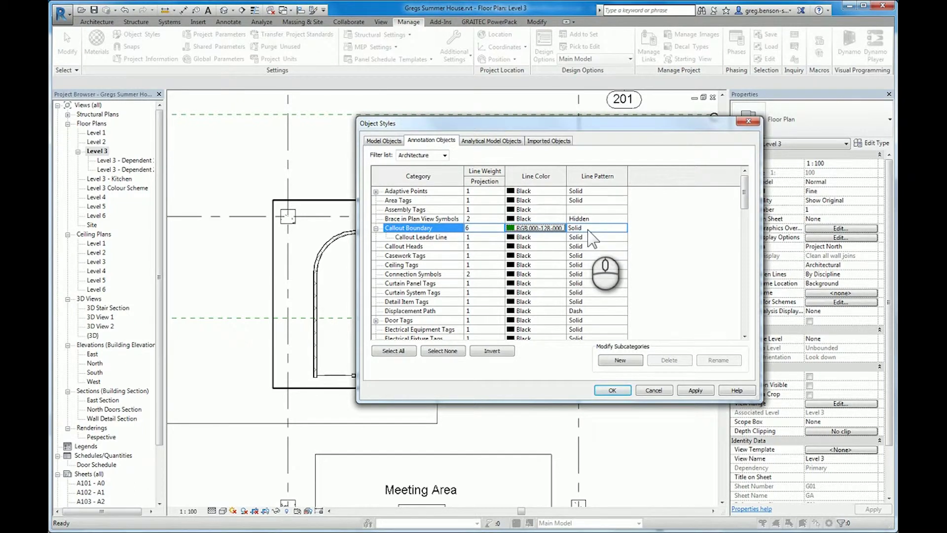
pyautogui.click(588, 229)
pyautogui.click(623, 228)
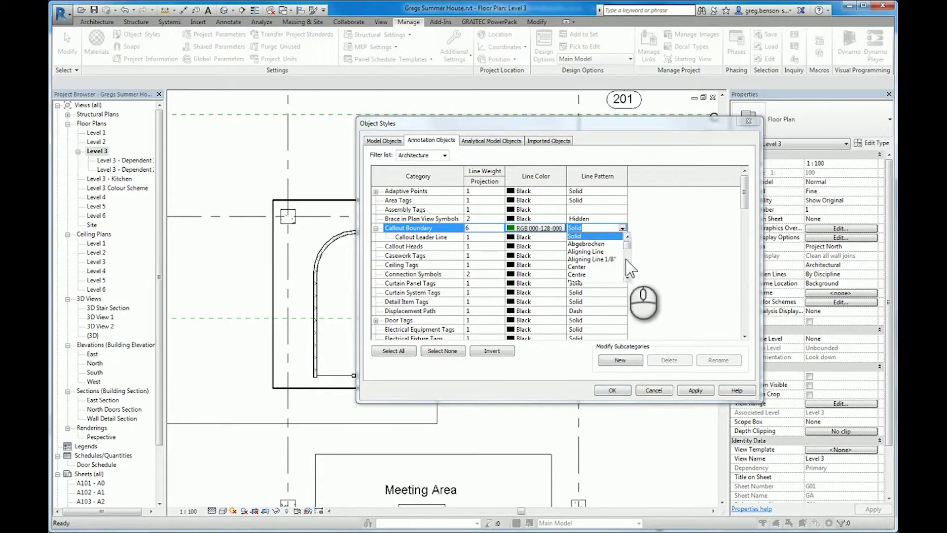
pyautogui.click(627, 278)
pyautogui.click(627, 278)
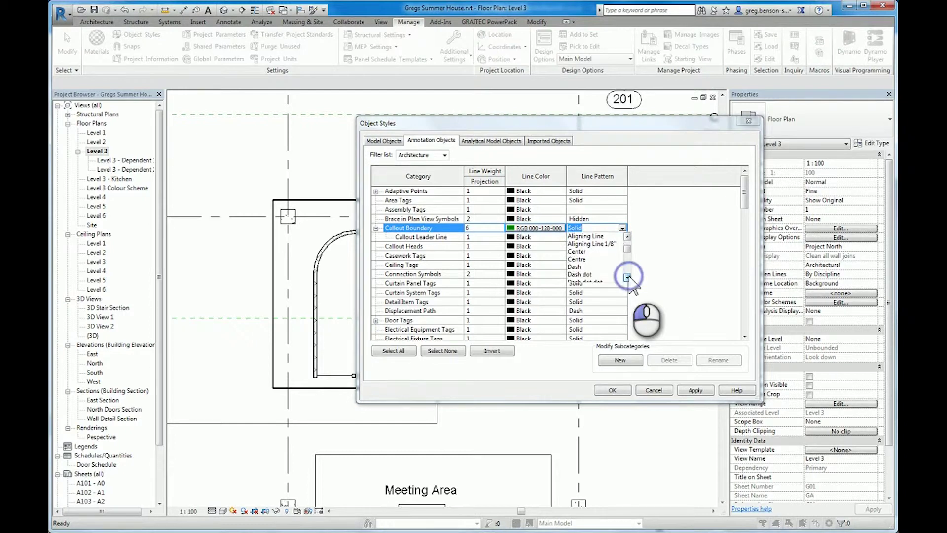
pyautogui.click(575, 267)
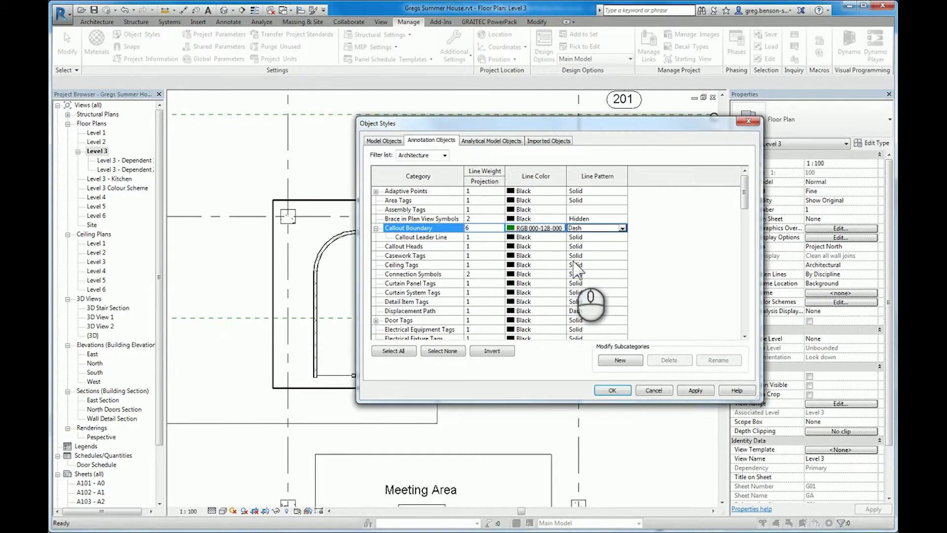
pyautogui.click(694, 390)
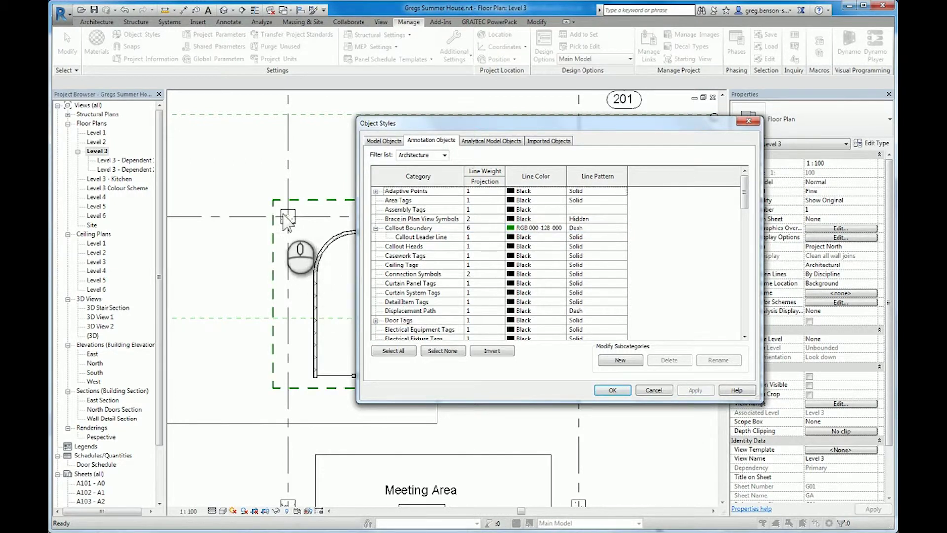
pyautogui.click(314, 211)
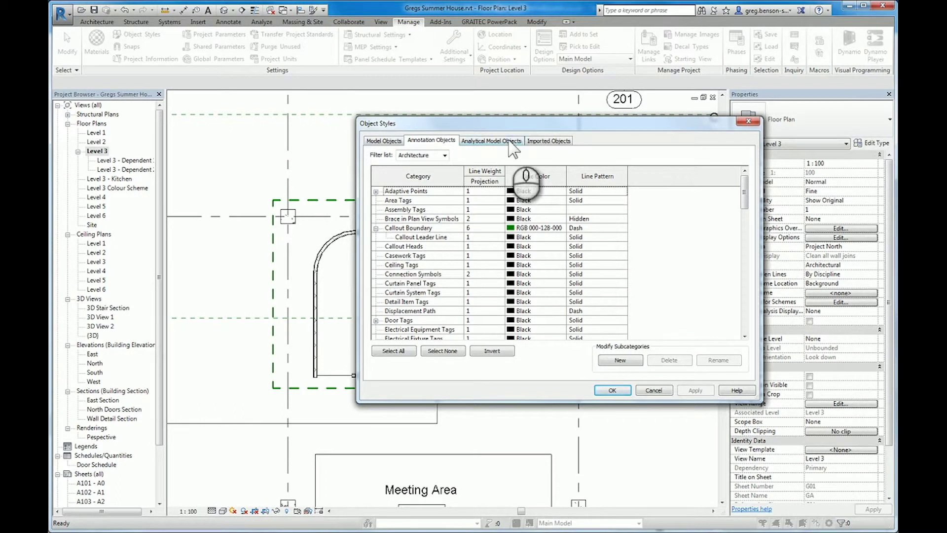
# Set the Callout Leader Line projection line weight to 6 and its line color to green, RGB 000-128-000
pyautogui.moveTo(550, 129); pyautogui.dragTo(487, 260)
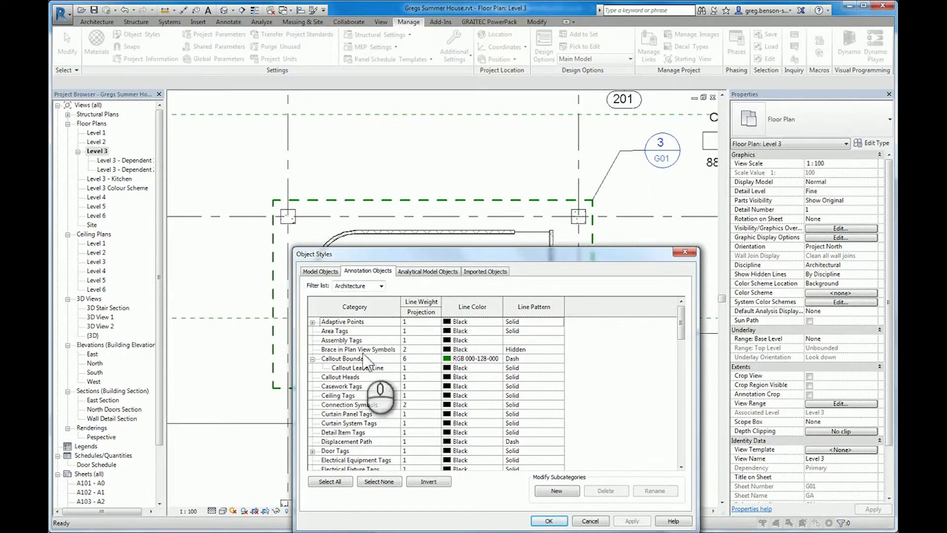
pyautogui.click(434, 369)
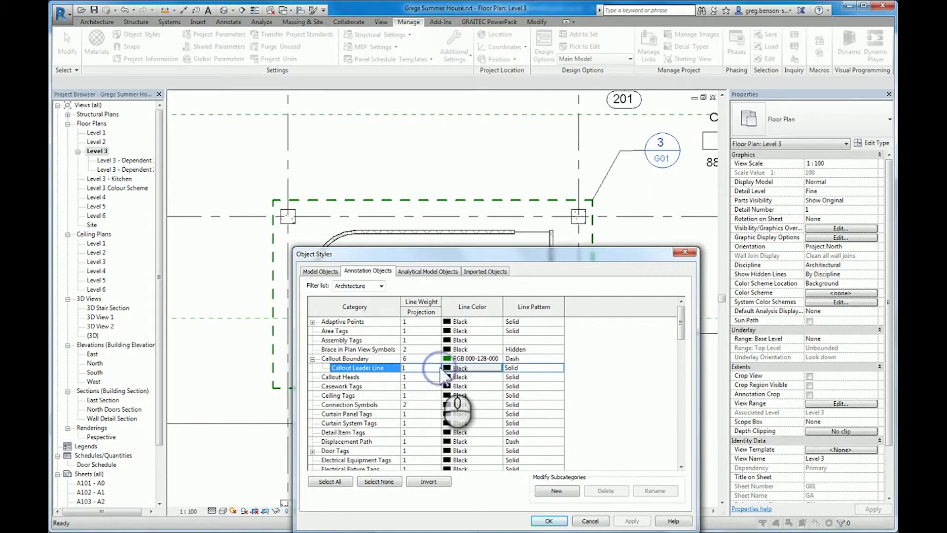
pyautogui.click(434, 368)
pyautogui.click(436, 368)
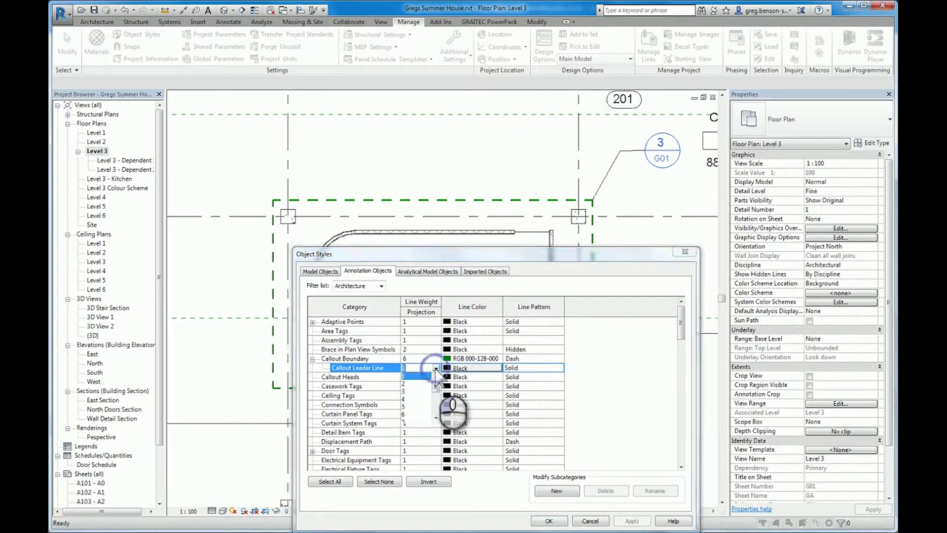
pyautogui.click(405, 413)
pyautogui.click(479, 368)
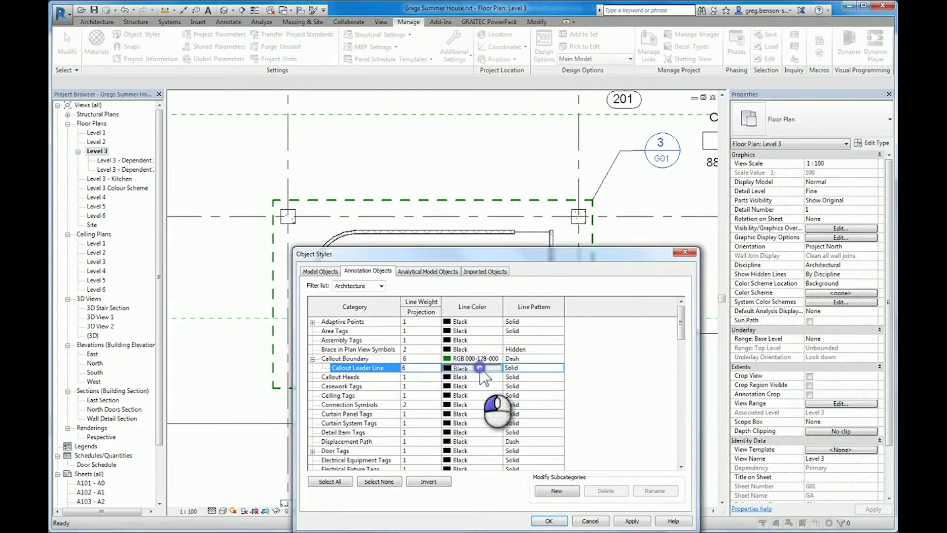
pyautogui.click(416, 352)
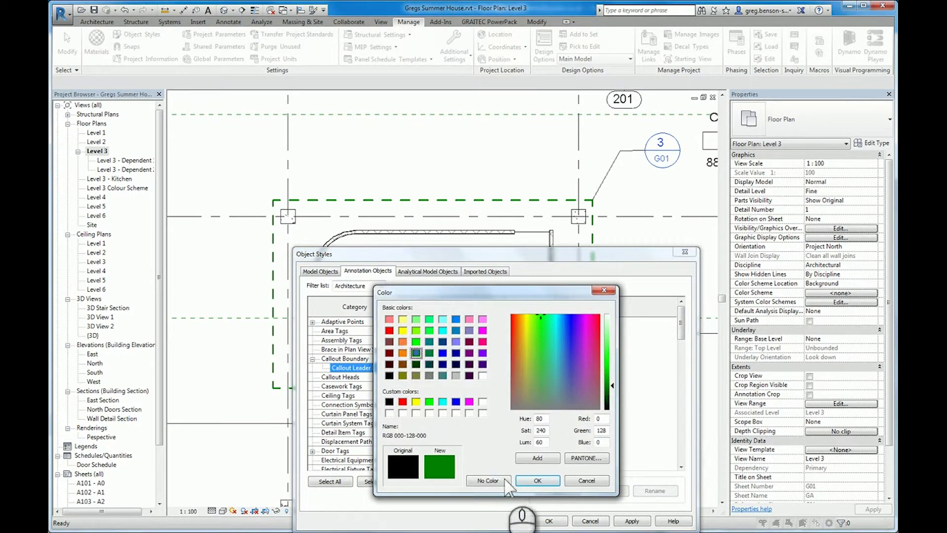
pyautogui.click(538, 481)
# Set the Callout Leader Line pattern to Dash, apply it and accept the object styles
pyautogui.click(538, 368)
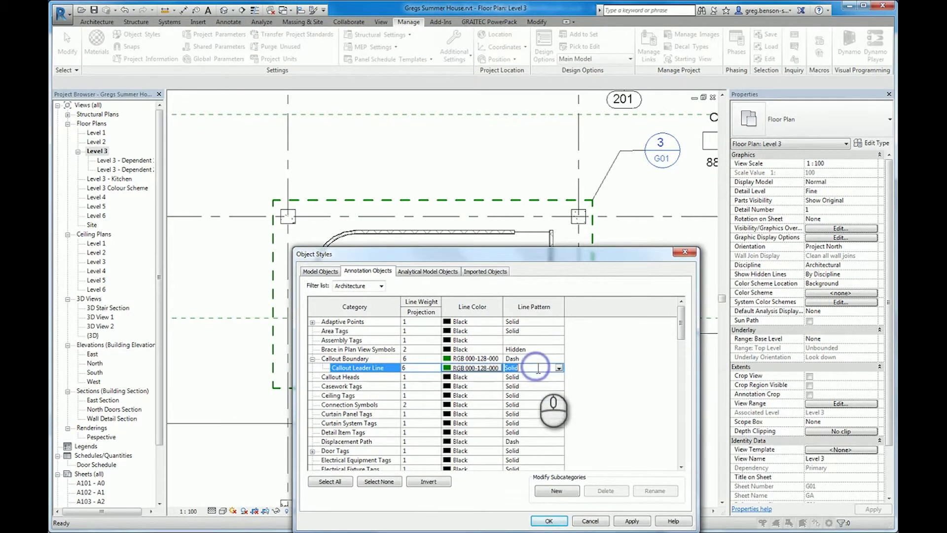
pyautogui.click(559, 368)
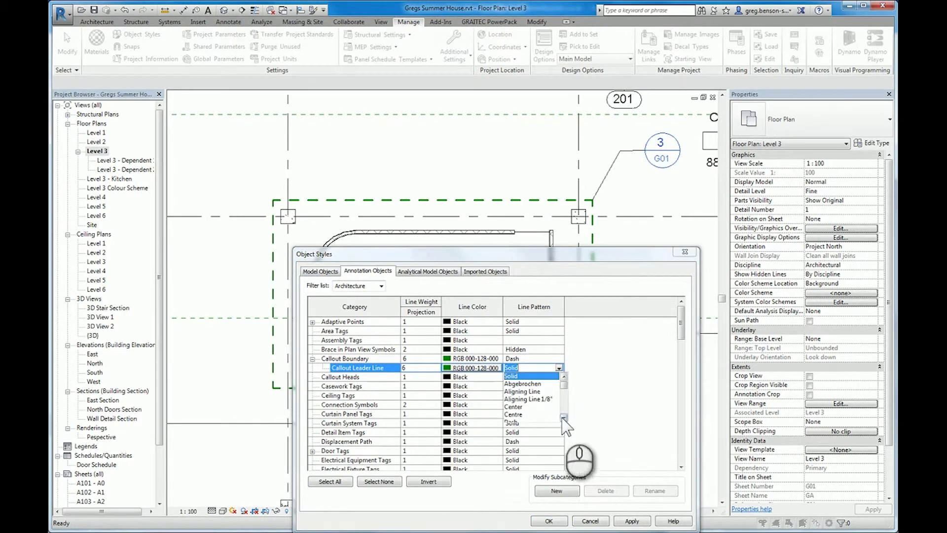
pyautogui.click(511, 415)
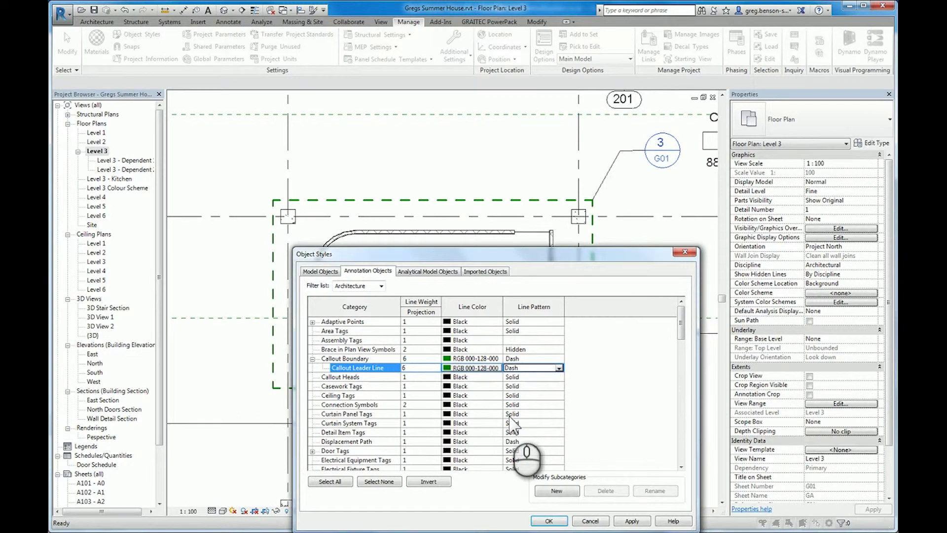
pyautogui.click(625, 521)
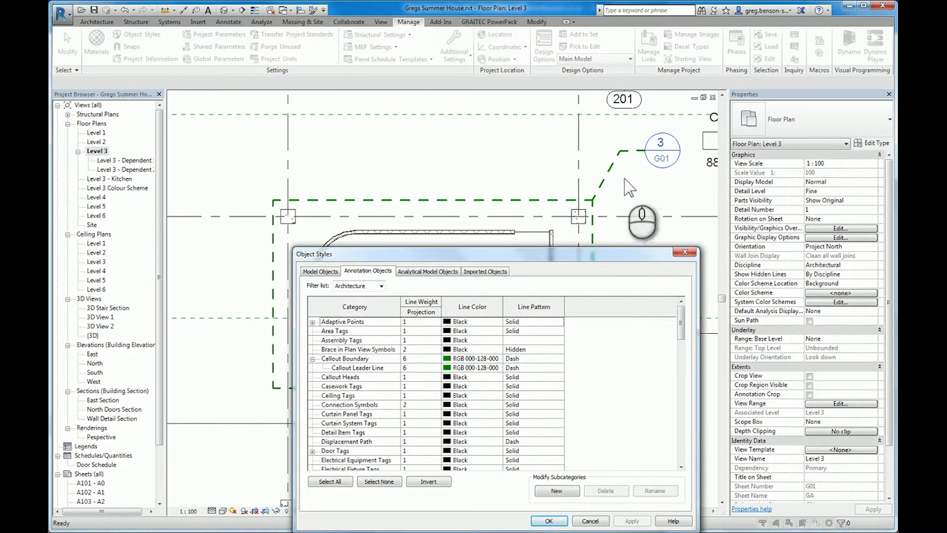
pyautogui.click(549, 520)
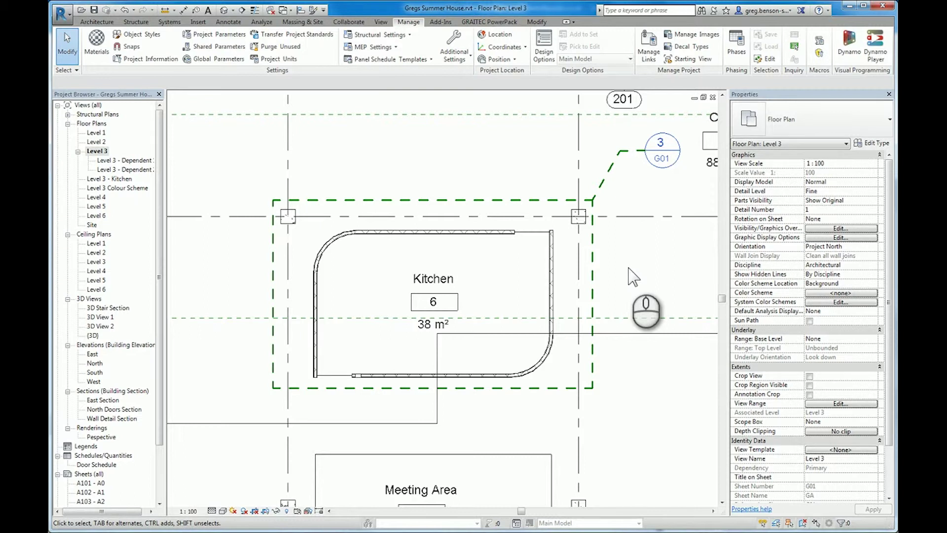
# Examine the template files offered for a new project, and cancel without creating one
pyautogui.click(62, 15)
pyautogui.moveTo(99, 50)
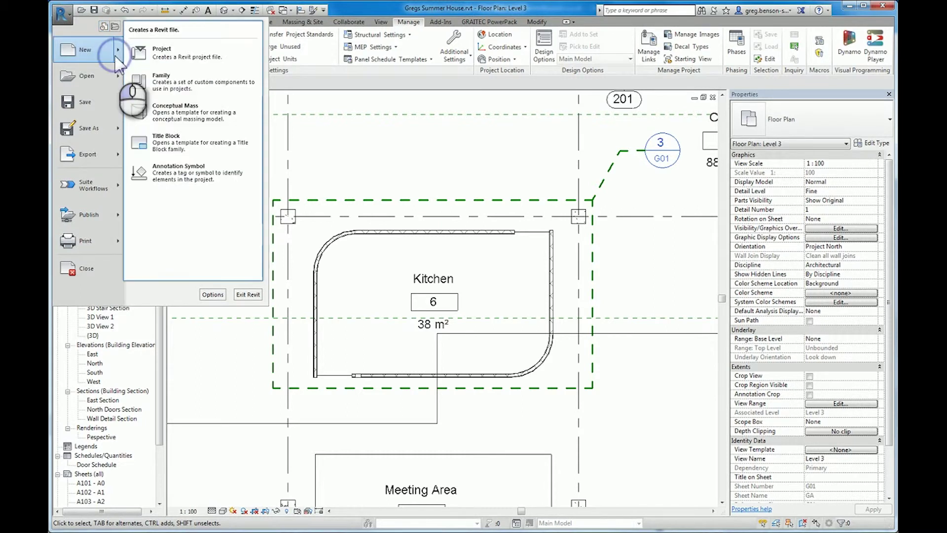
pyautogui.click(173, 52)
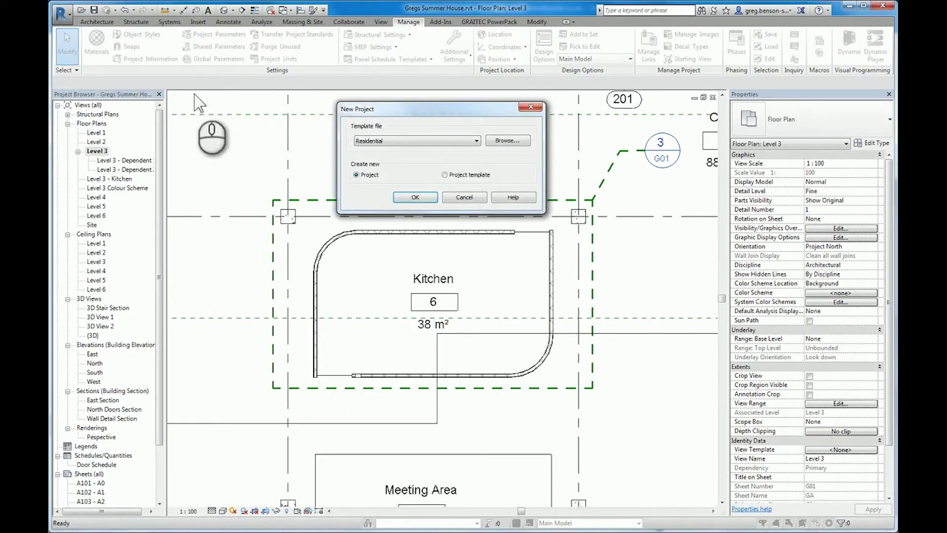
pyautogui.click(407, 141)
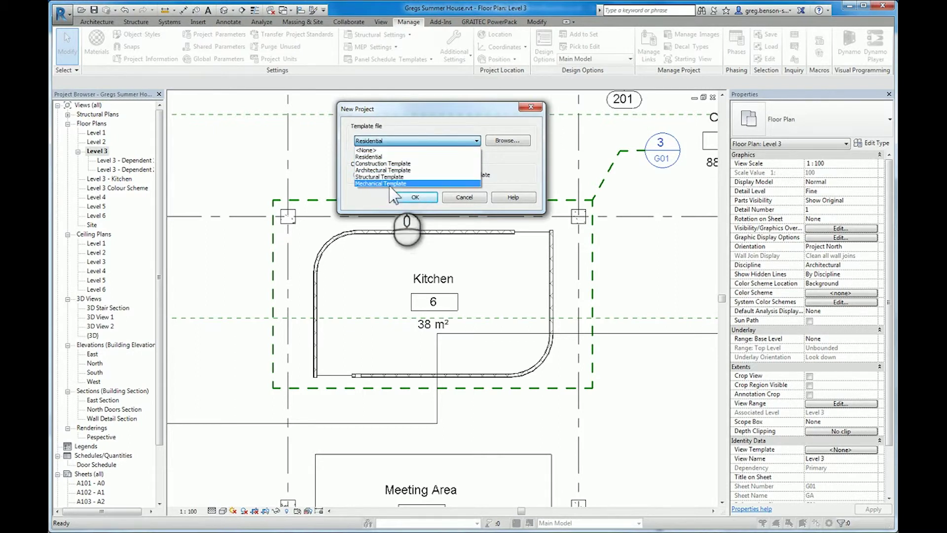
pyautogui.click(508, 175)
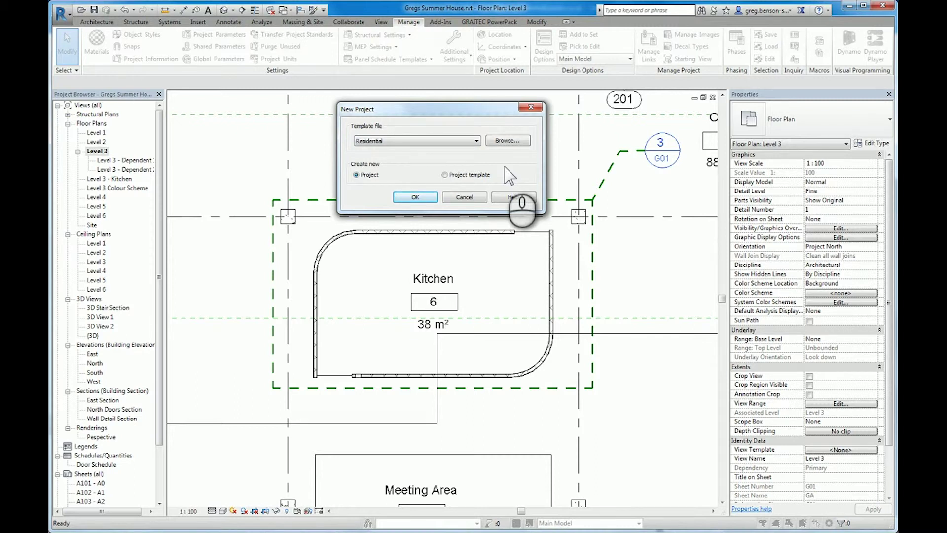
pyautogui.click(463, 197)
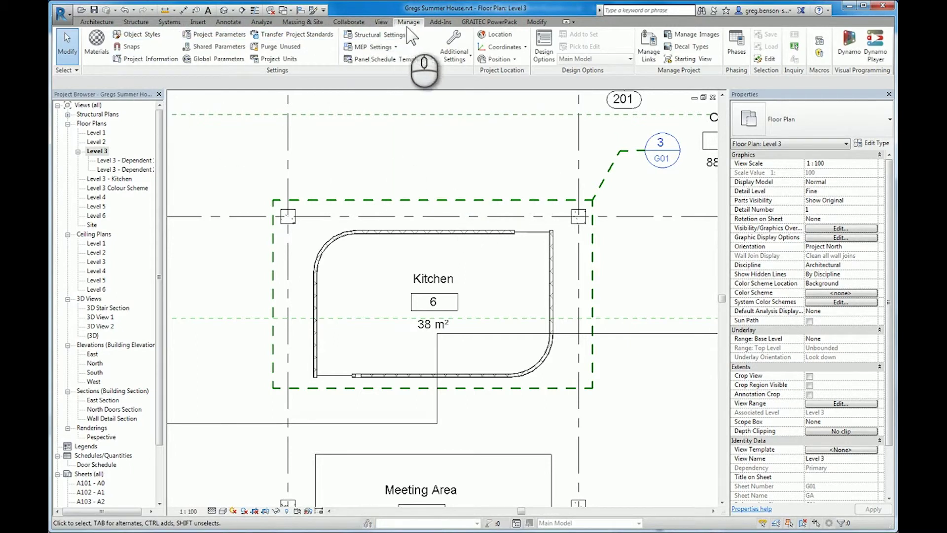
# Reopen the project's object styles to view the model object categories
pyautogui.click(148, 37)
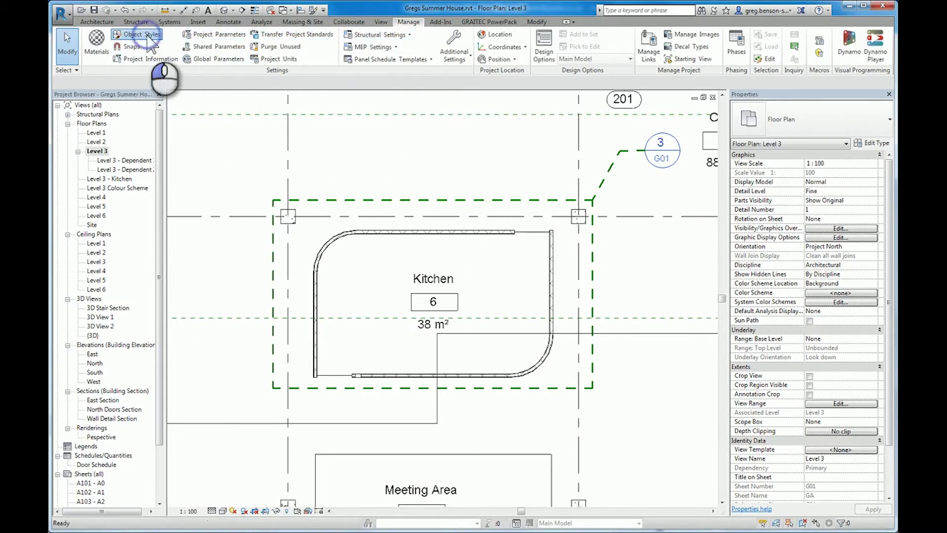
pyautogui.moveTo(285, 232); pyautogui.dragTo(353, 139)
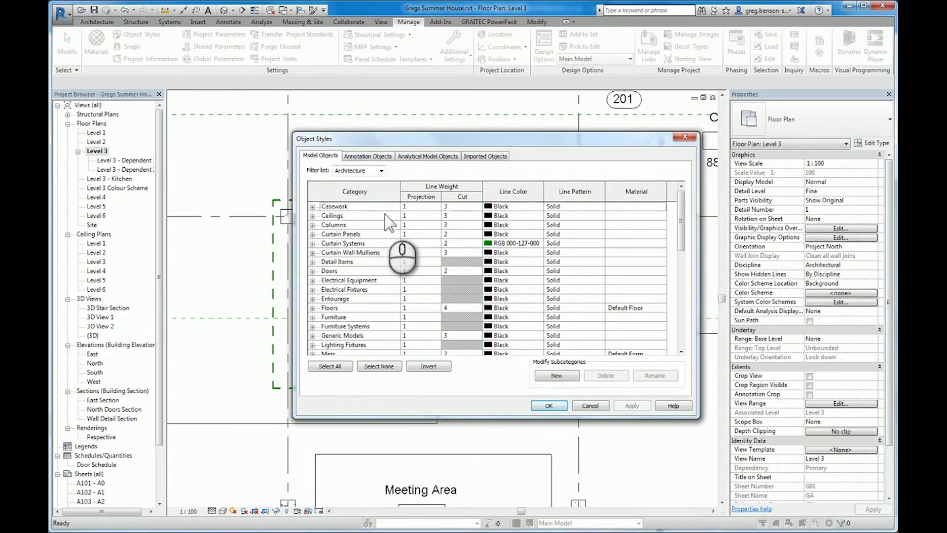